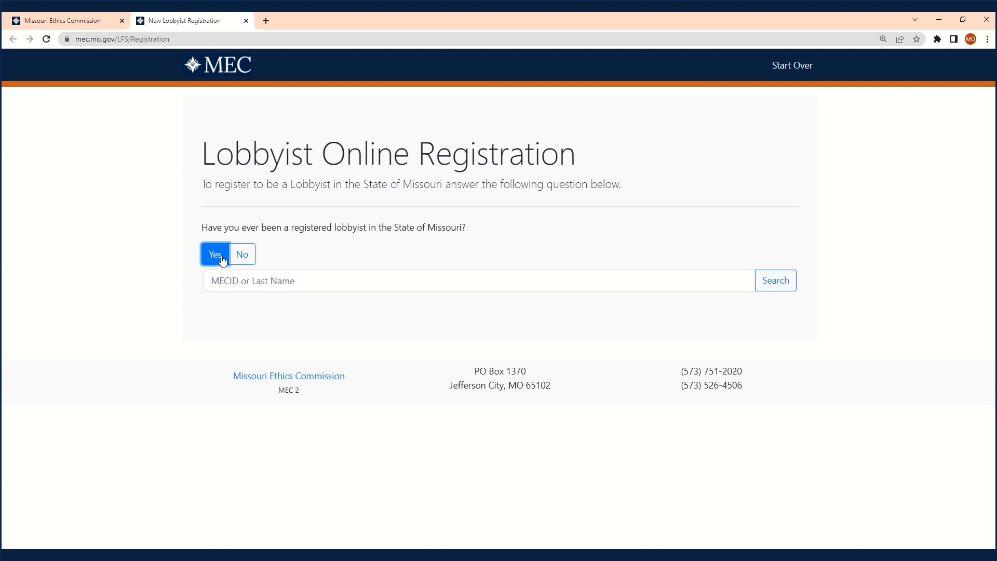
# - Search past lobbyists by a surname, answer No to prior registration, and begin a new registration
pyautogui.click(258, 282)
pyautogui.write('smith')
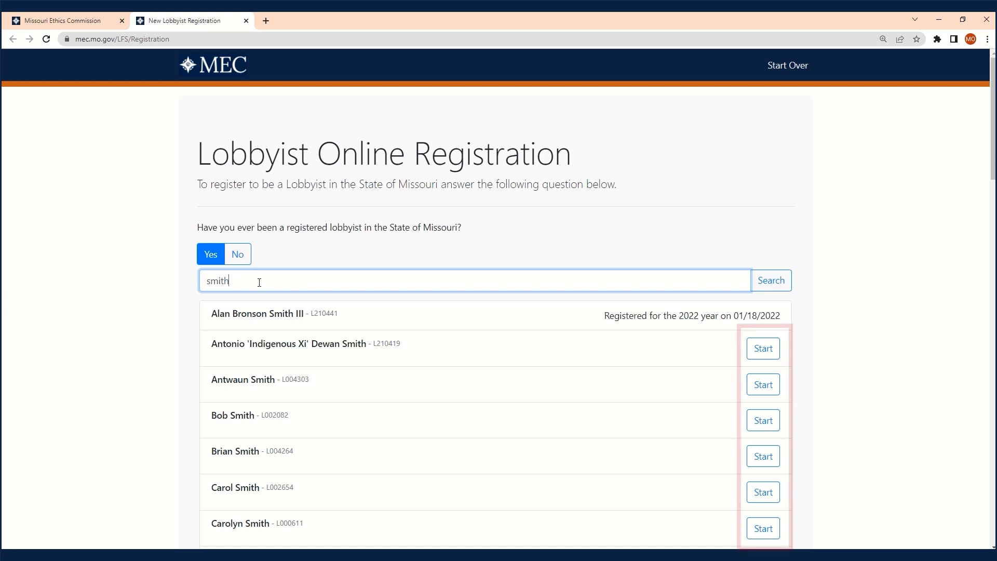
pyautogui.click(242, 254)
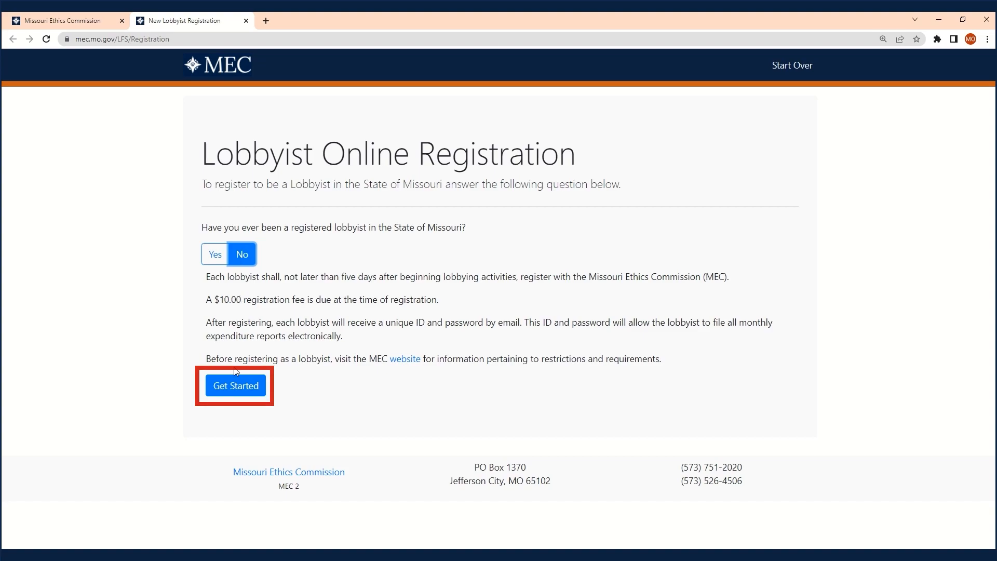
pyautogui.click(236, 387)
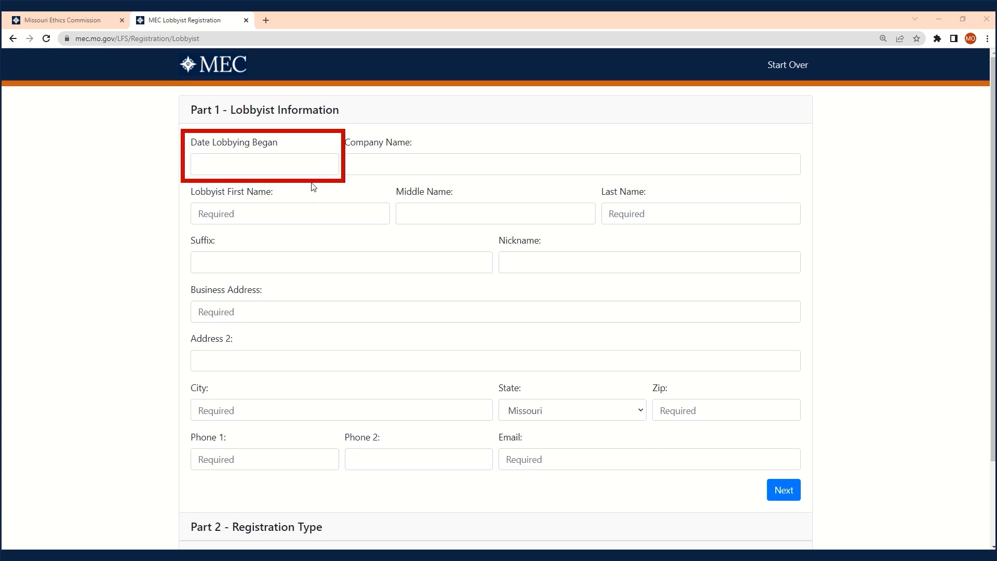
# - Enter 11/03/2022 as the date lobbying began, plus the lobbyist's first and last name
pyautogui.click(315, 162)
pyautogui.write('11/')
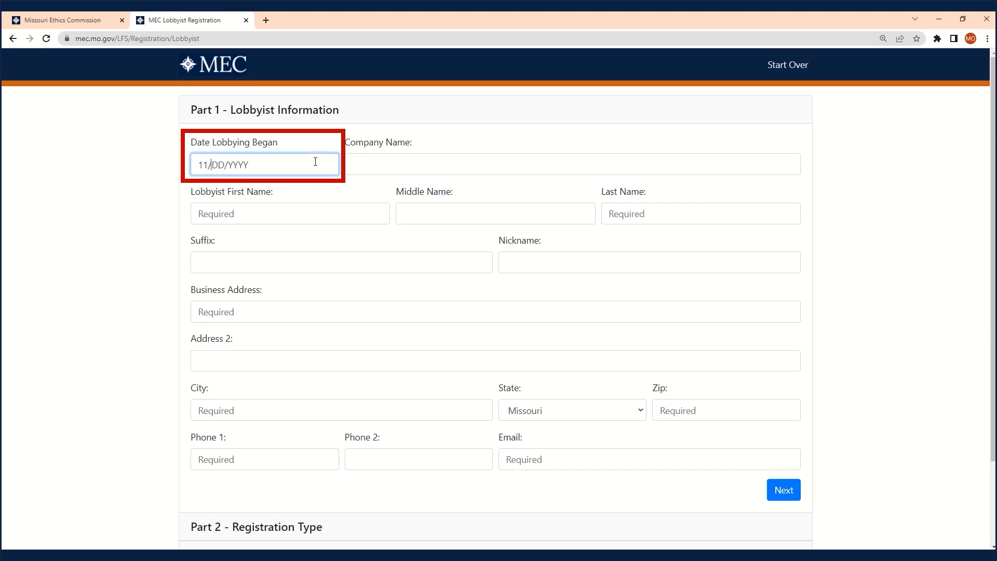
pyautogui.write('03/2022')
pyautogui.press('Tab')
pyautogui.press('Tab')
pyautogui.write('Jane')
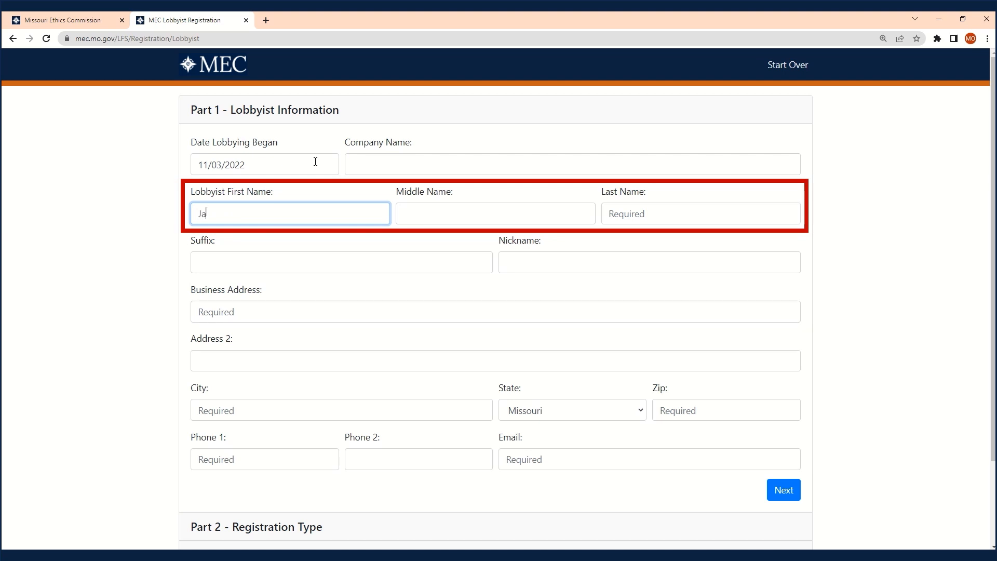
pyautogui.press('Tab')
pyautogui.press('Tab')
pyautogui.write('Doe')
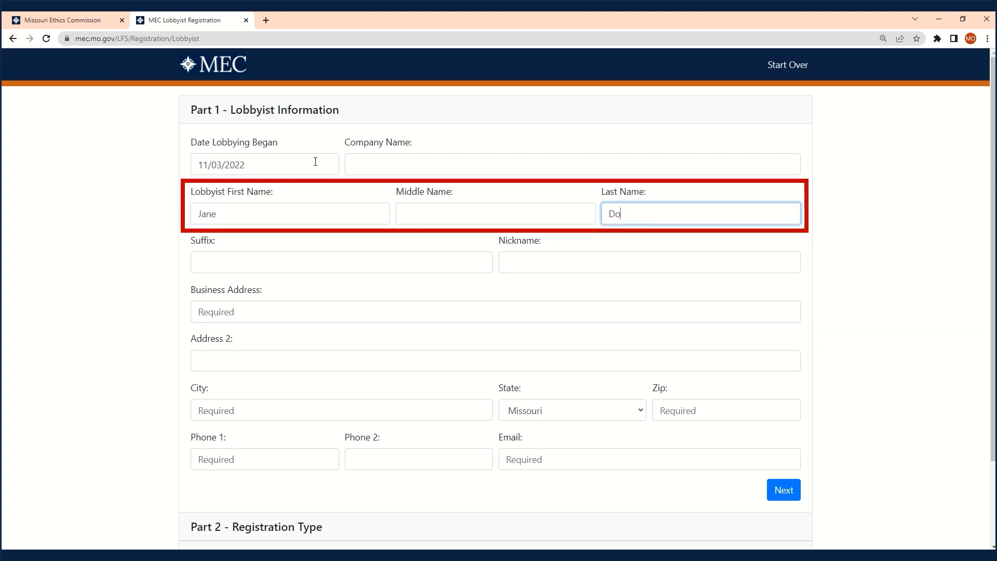
# - Fill in the lobbyist's business address, city, zip, phone and e-mail, then submit Part 1
pyautogui.press('Tab')
pyautogui.press('Tab')
pyautogui.press('Tab')
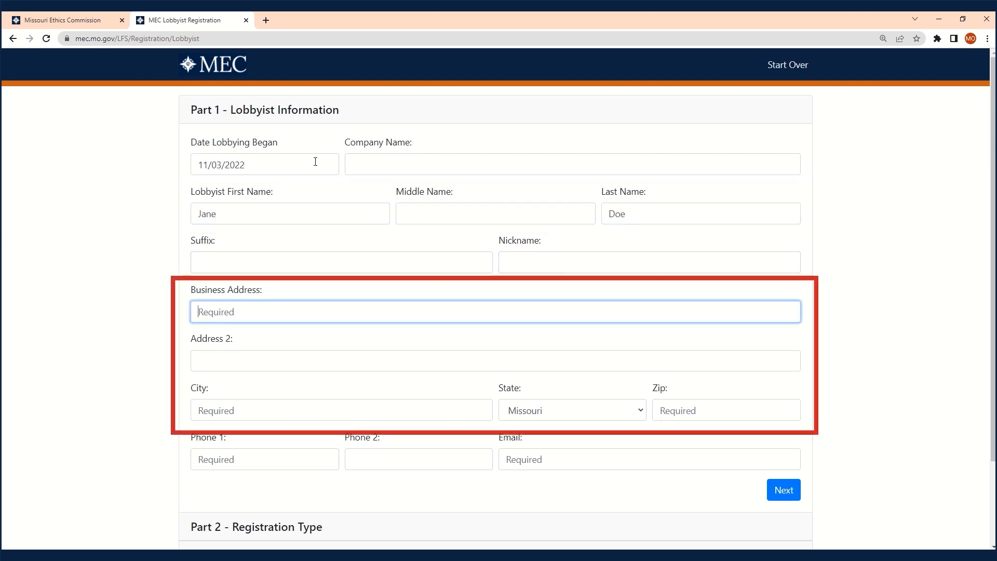
pyautogui.write('100 Example S')
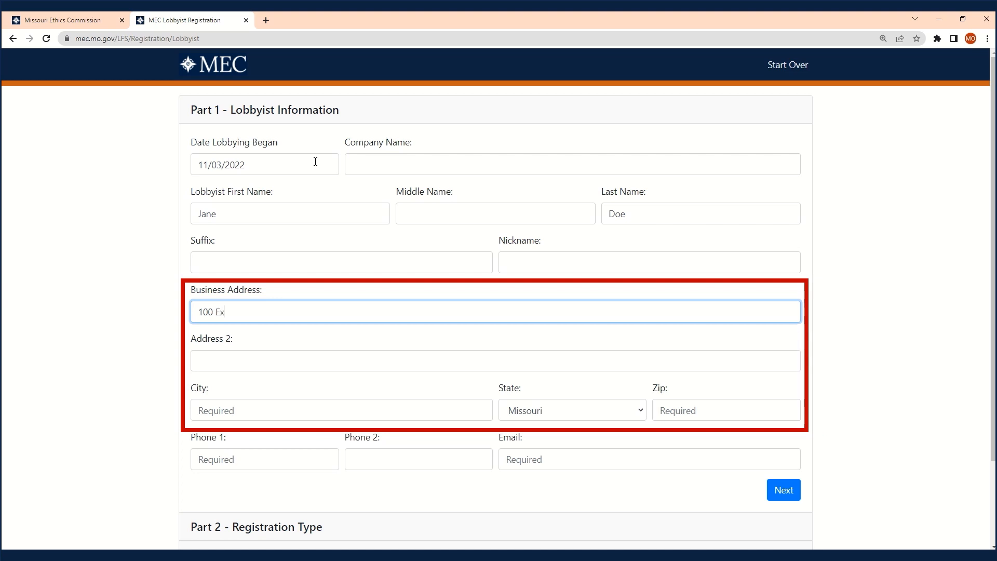
pyautogui.press('Tab')
pyautogui.press('Tab')
pyautogui.write('Anytown')
pyautogui.press('Tab')
pyautogui.press('Tab')
pyautogui.write('61236')
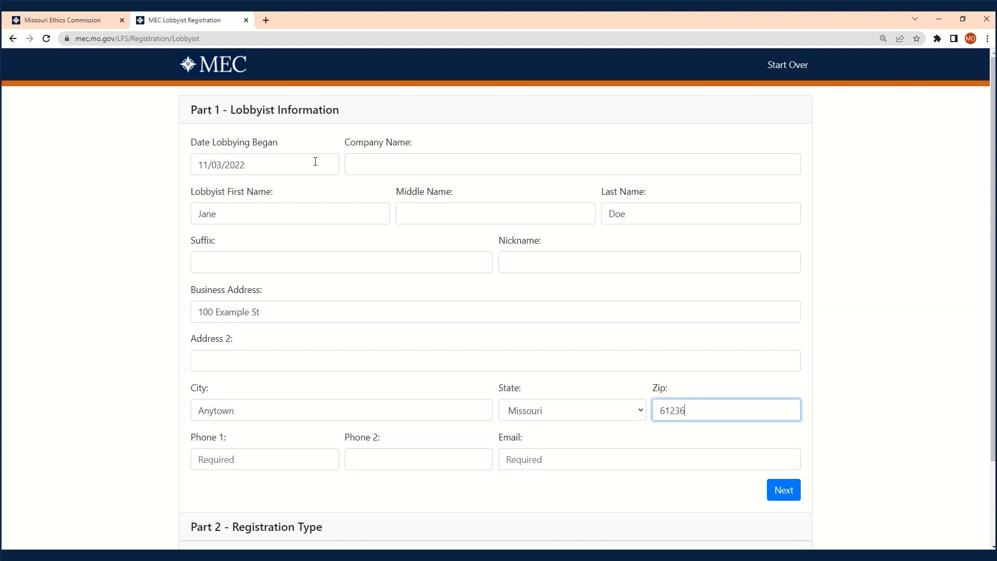
pyautogui.press('Tab')
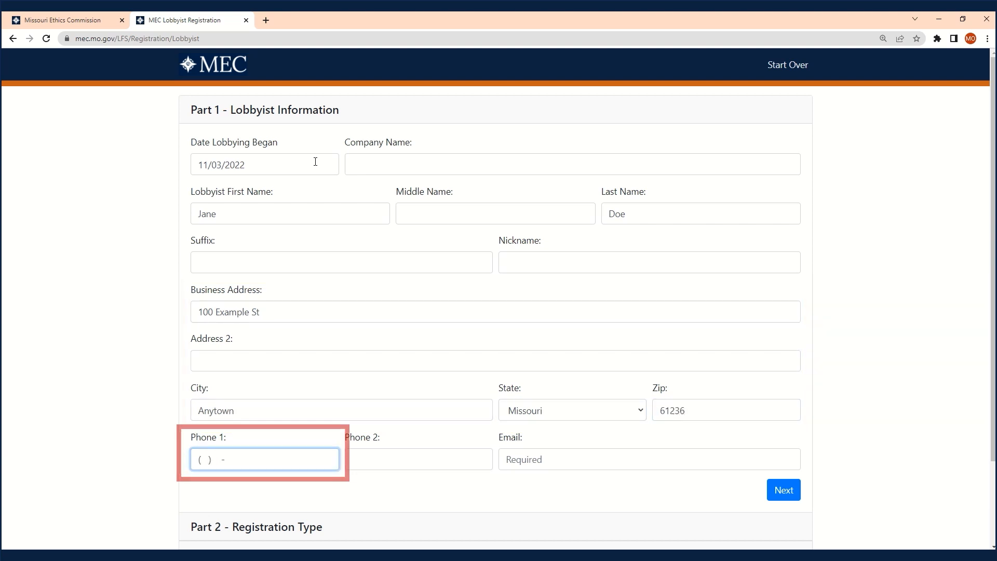
pyautogui.write('333) 333-3333')
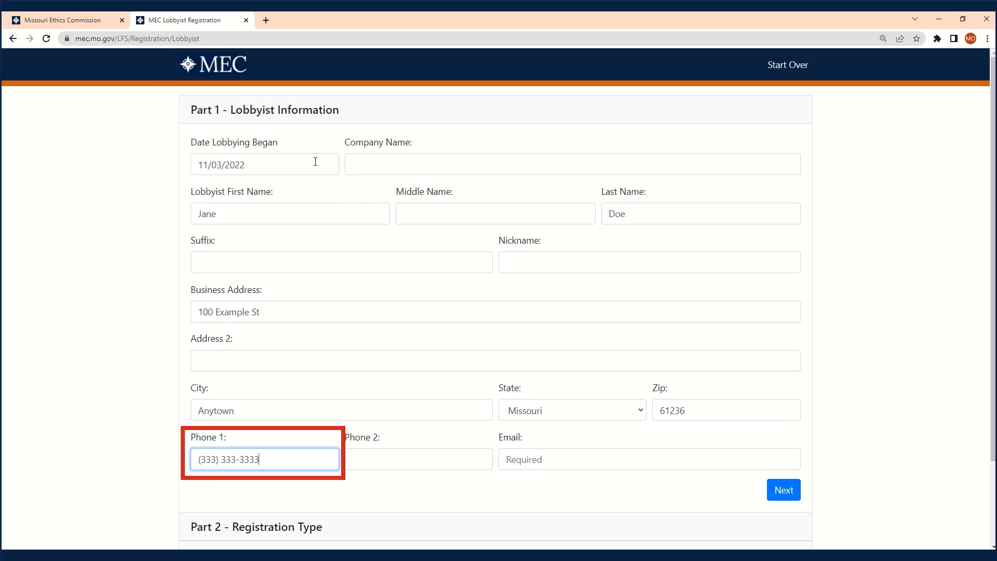
pyautogui.press('Tab')
pyautogui.press('Tab')
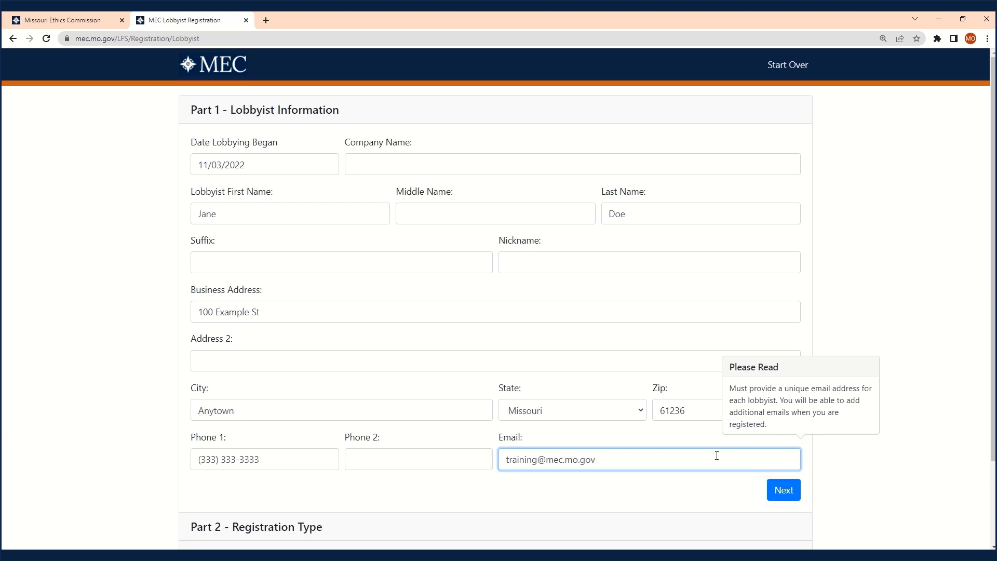
pyautogui.click(767, 496)
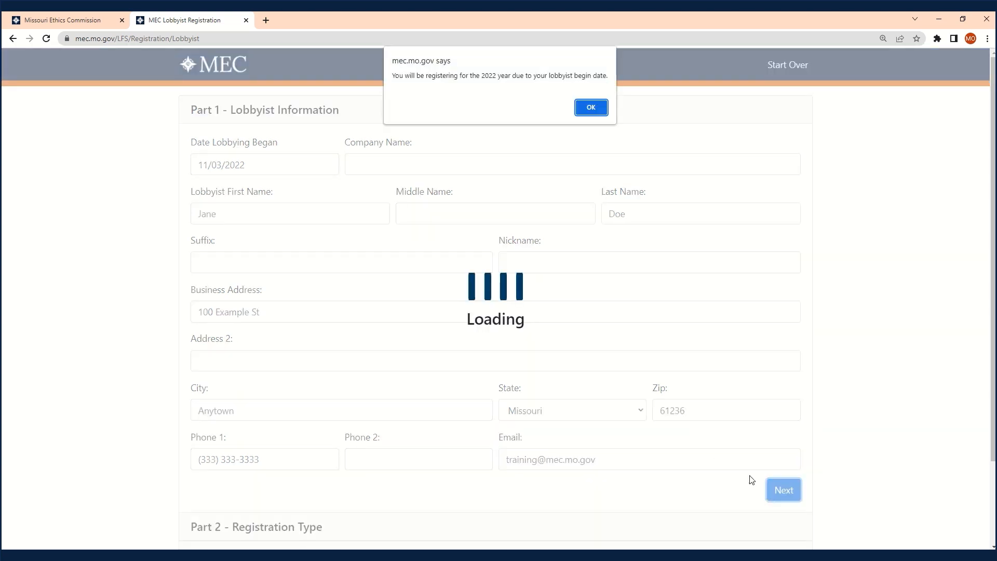
# - Accept the 2022 registration-year notice, tick 'I lobby the Legislative Branch', and continue to Part 3
pyautogui.click(601, 110)
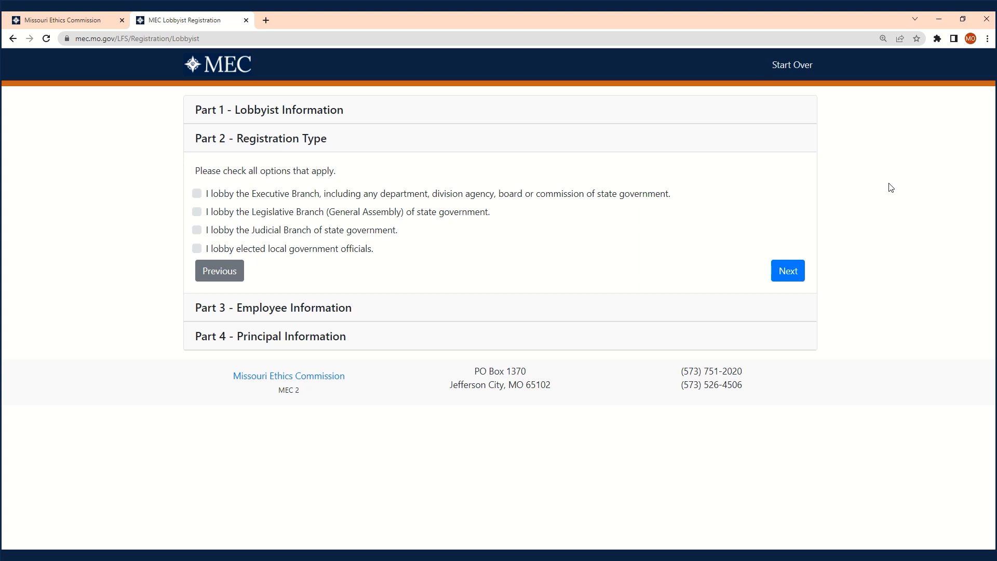
pyautogui.click(197, 212)
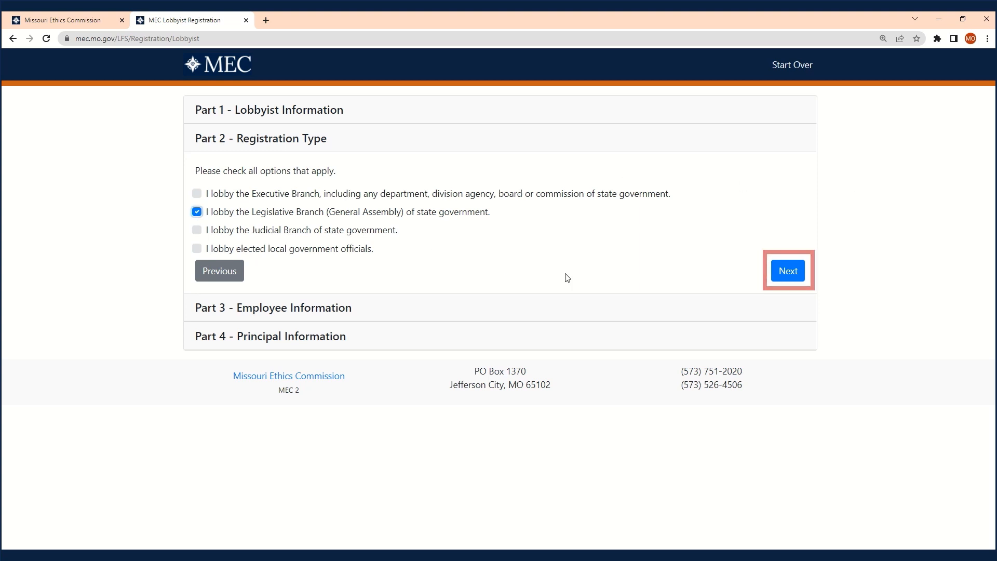
pyautogui.click(781, 273)
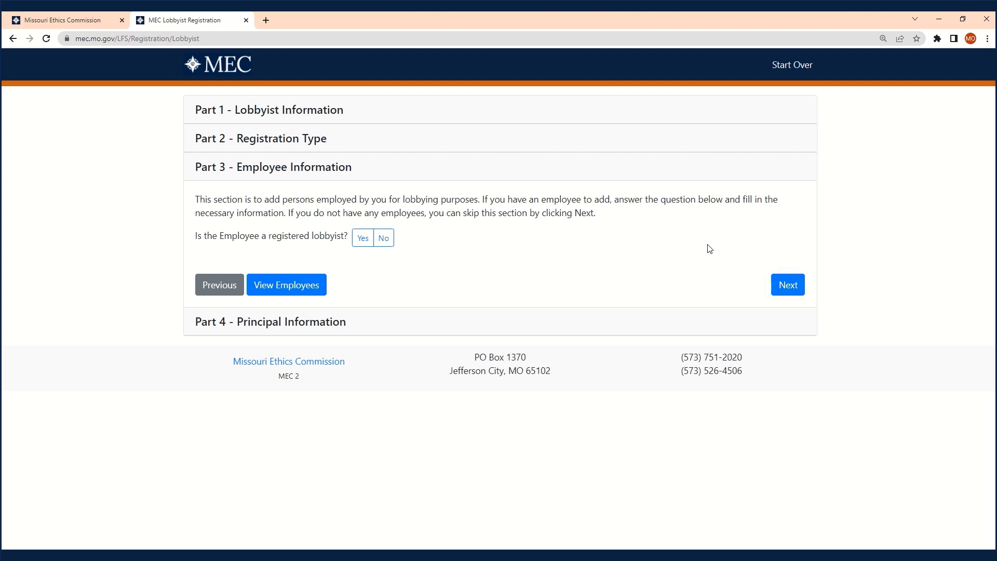
# - Search registered lobbyists by an employee surname, then answer No for a registered employee
pyautogui.click(363, 238)
pyautogui.click(366, 261)
pyautogui.write('Smith')
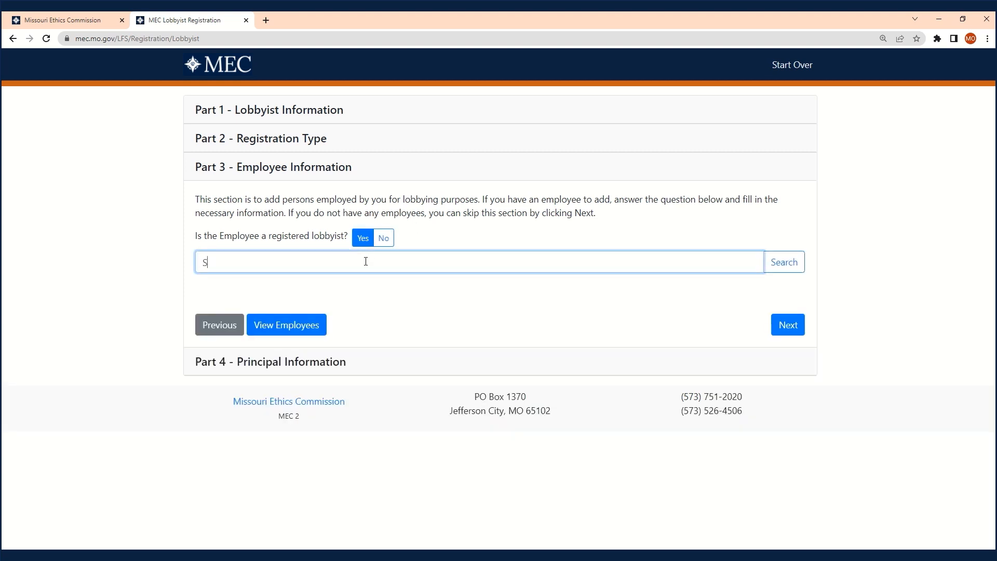
pyautogui.click(785, 265)
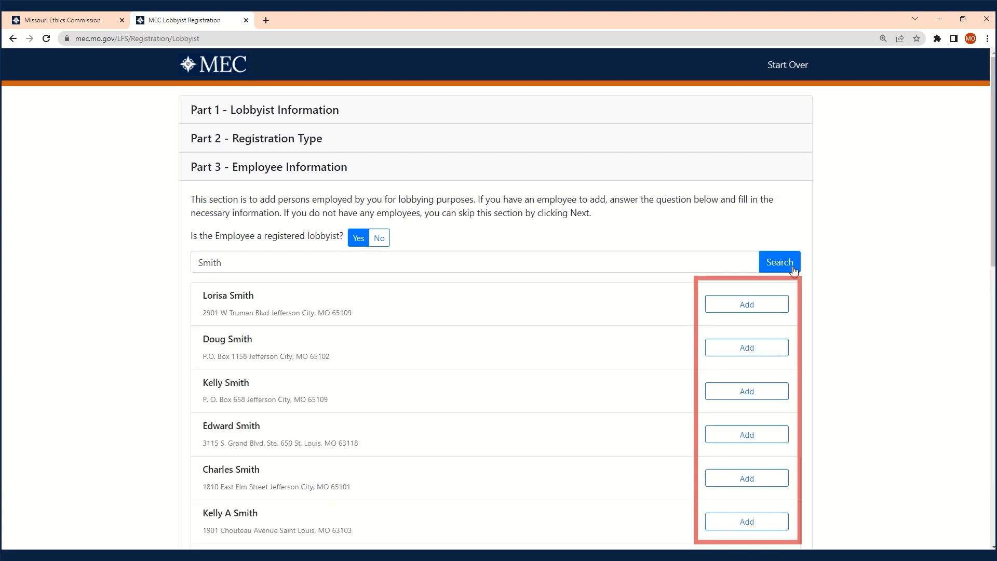
pyautogui.click(378, 237)
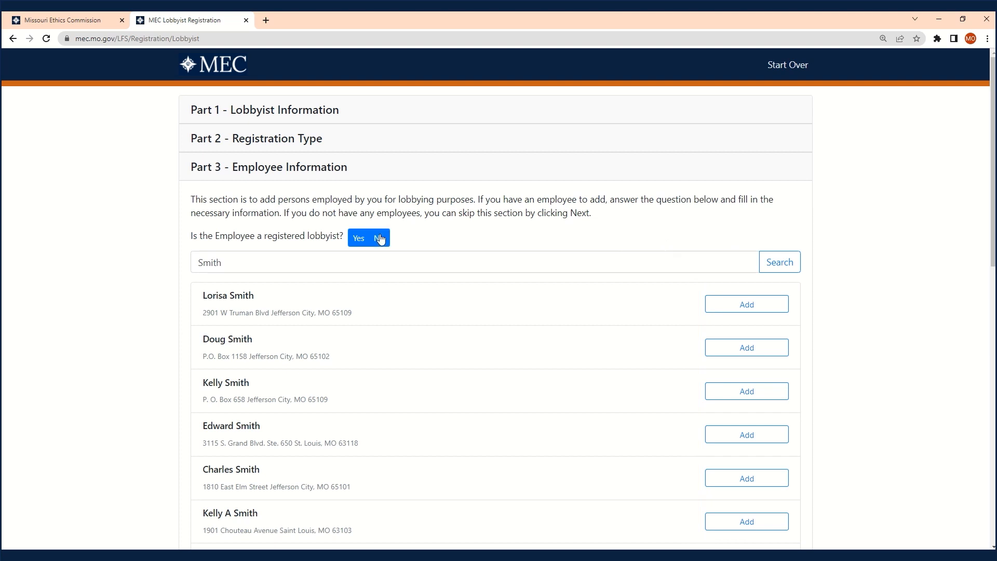
pyautogui.scroll(-2, 387, 224)
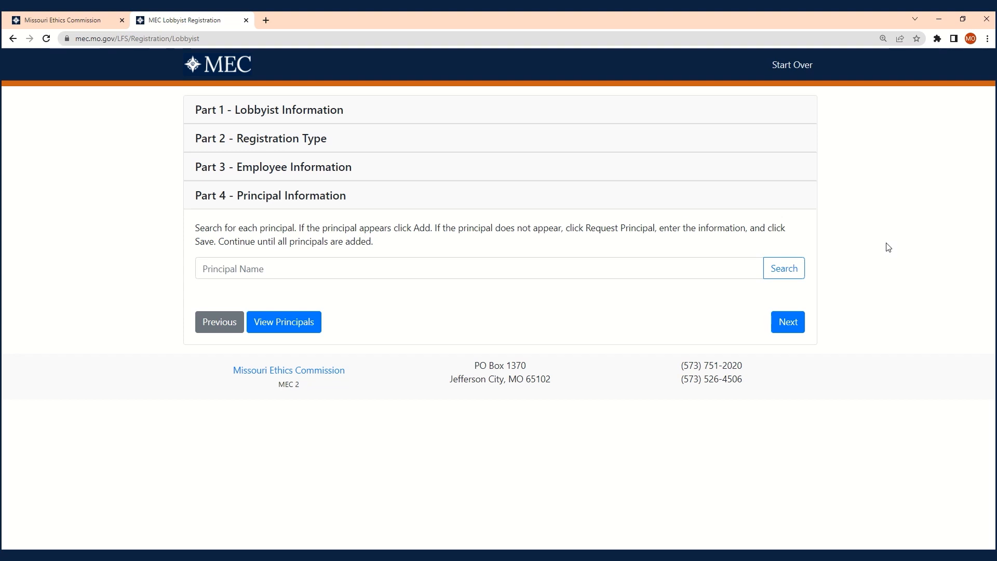
# - Search principals for 'Missouri Coalition' and request a new principal since none matches
pyautogui.click(681, 268)
pyautogui.write('M')
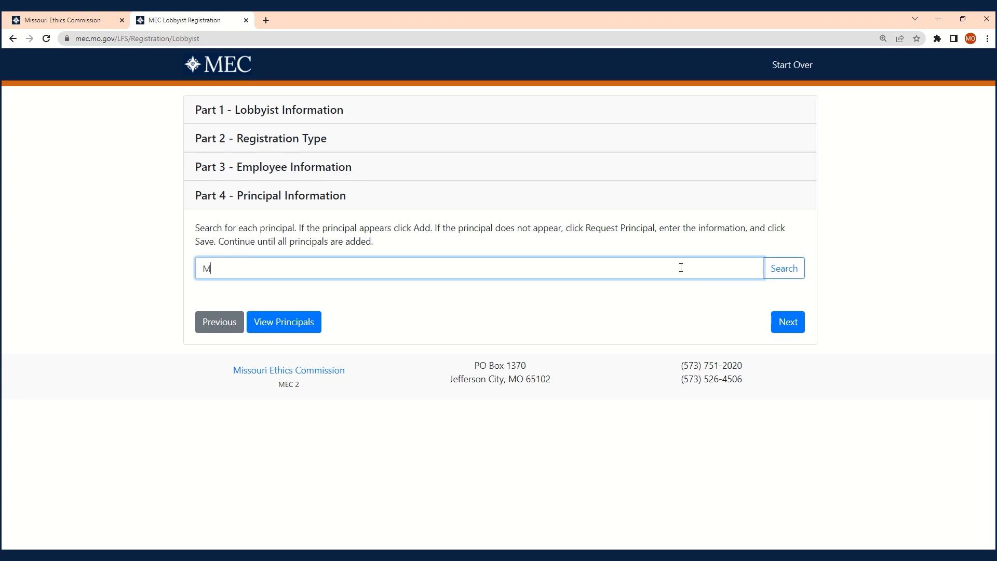
pyautogui.write('issouri Coalition')
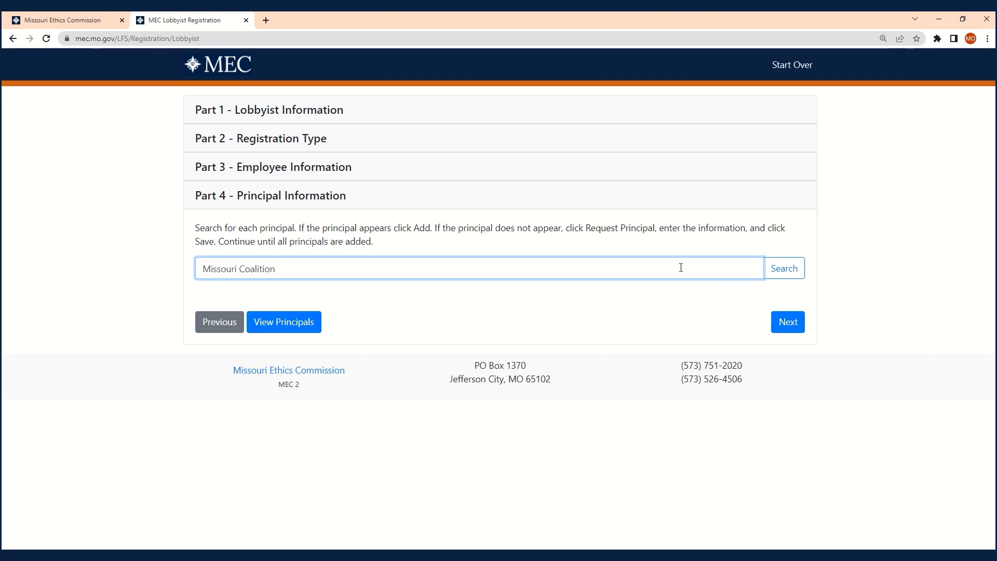
pyautogui.press('Return')
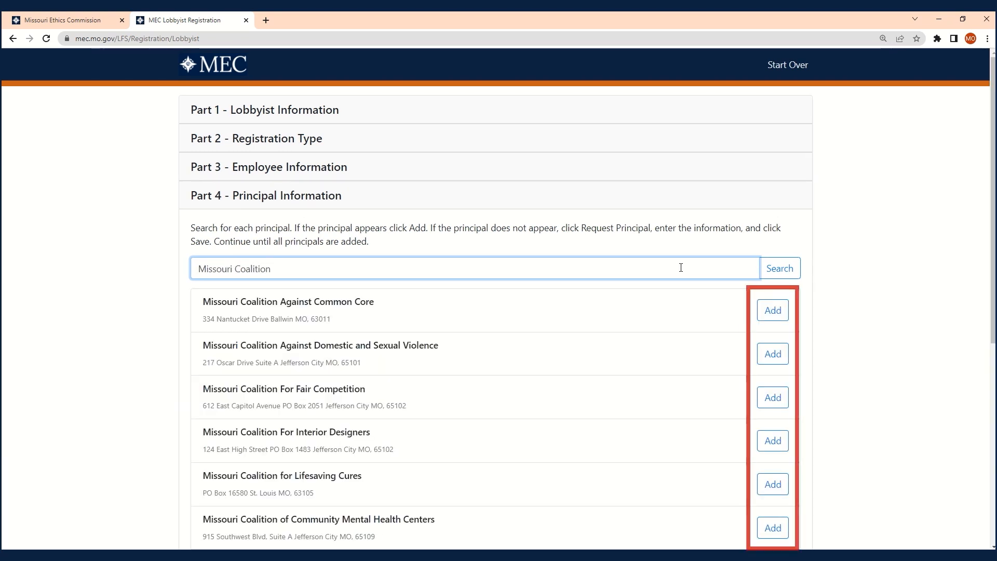
pyautogui.scroll(-7, 681, 267)
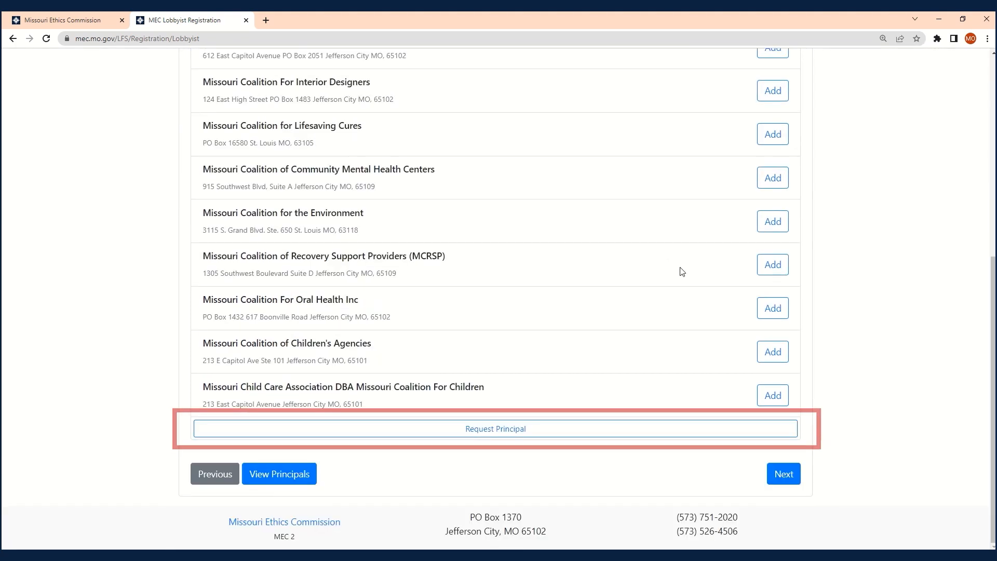
pyautogui.click(660, 431)
pyautogui.scroll(5, 639, 389)
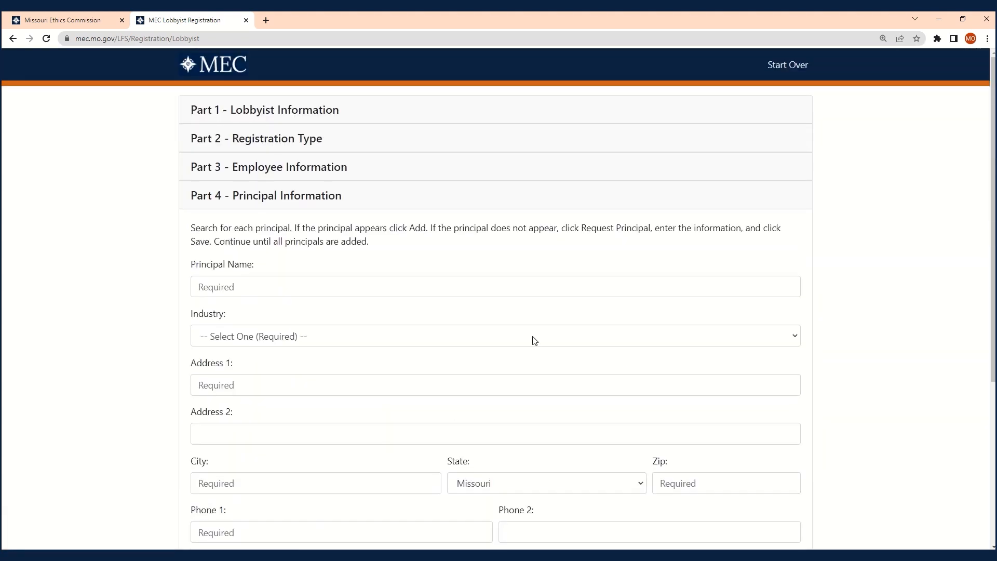
# - Name the new principal 'Missouri Coalition for Ethics' with industry Government/Education
pyautogui.click(411, 285)
pyautogui.write('Misso')
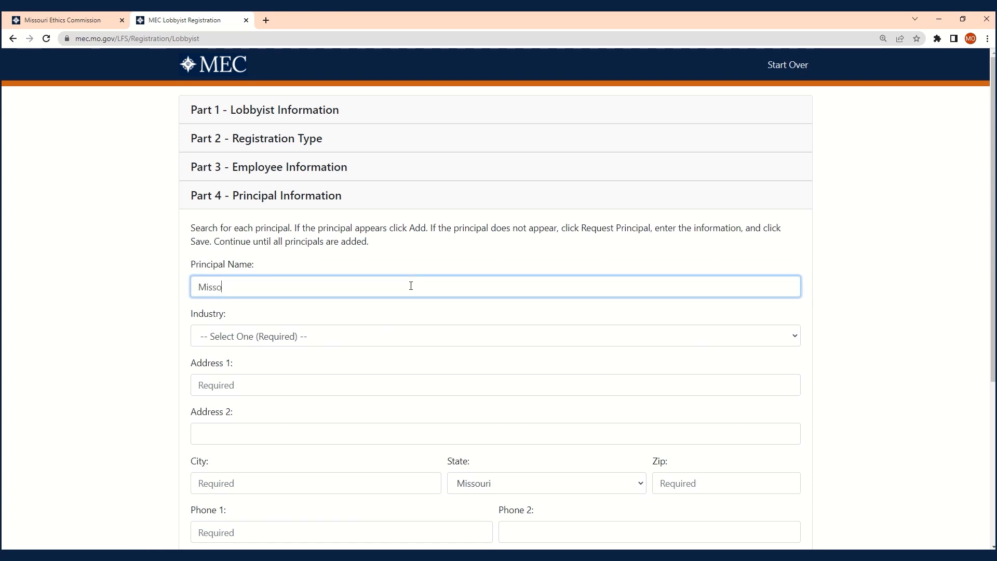
pyautogui.write('uri Coalition ')
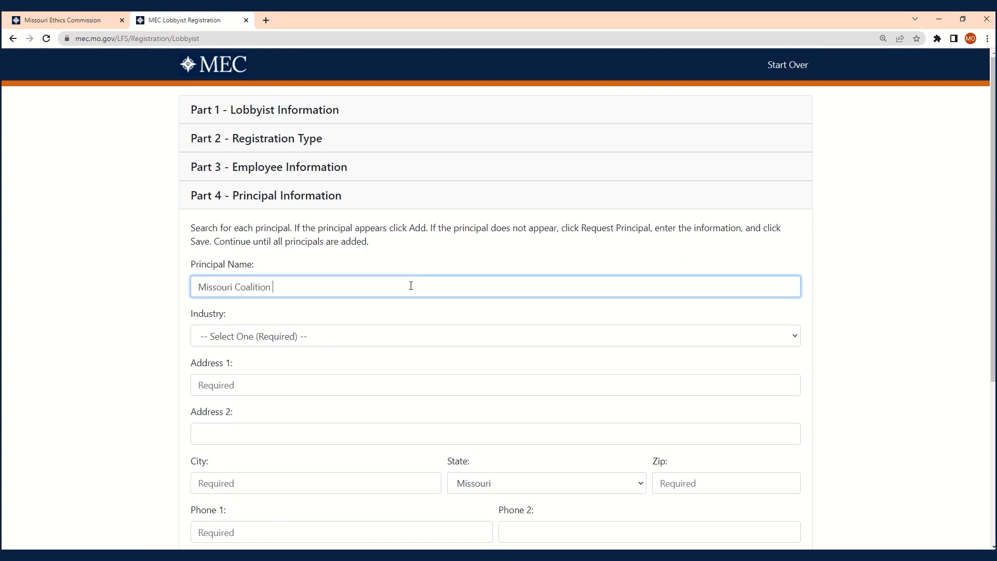
pyautogui.write('for Ethics')
pyautogui.click(397, 346)
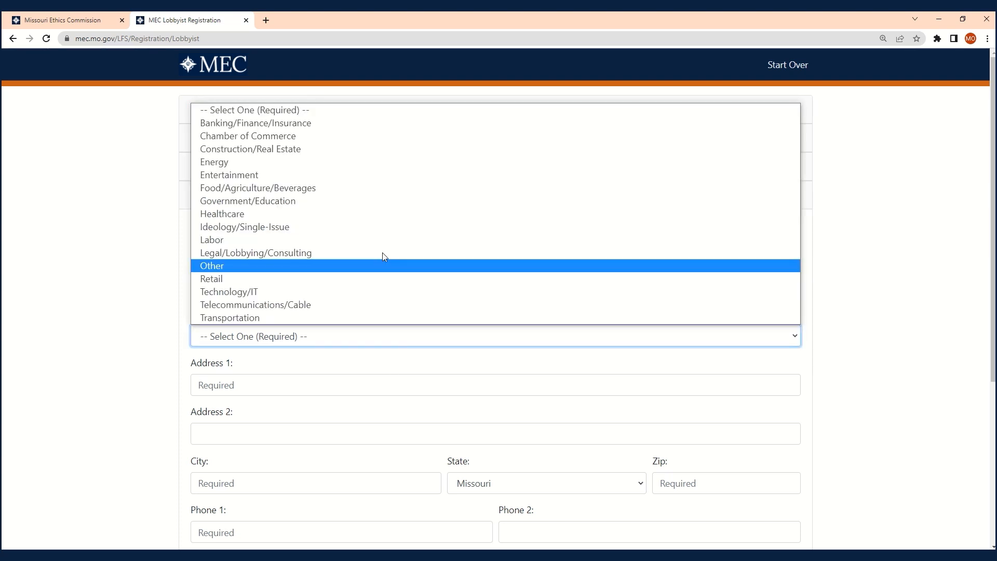
pyautogui.click(376, 201)
# - Enter the principal's street address, city, zip, phone and contact's name and e-mail, then save
pyautogui.click(321, 389)
pyautogui.write('123 E')
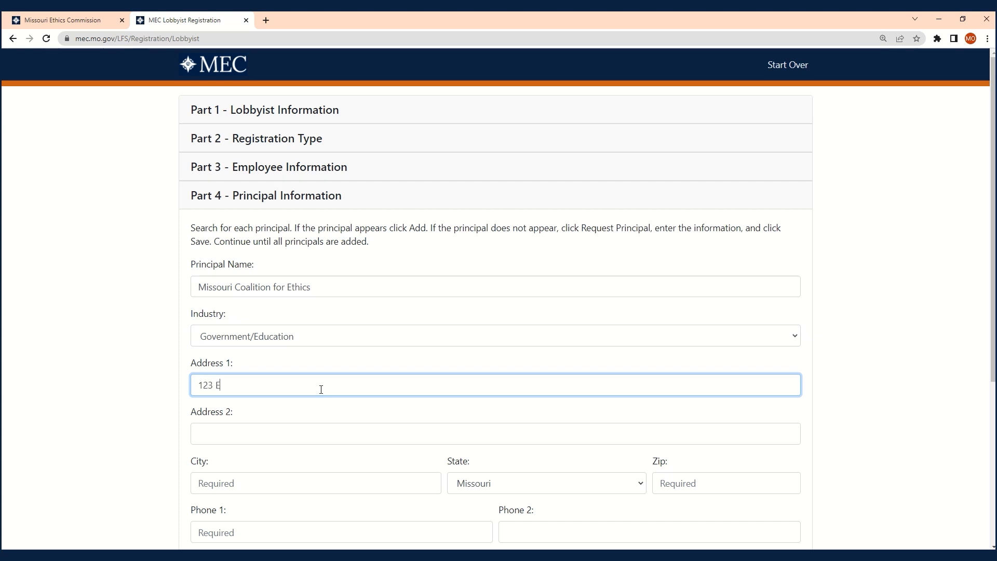
pyautogui.write('thics Ave')
pyautogui.press('Tab')
pyautogui.press('Tab')
pyautogui.write('Anytown')
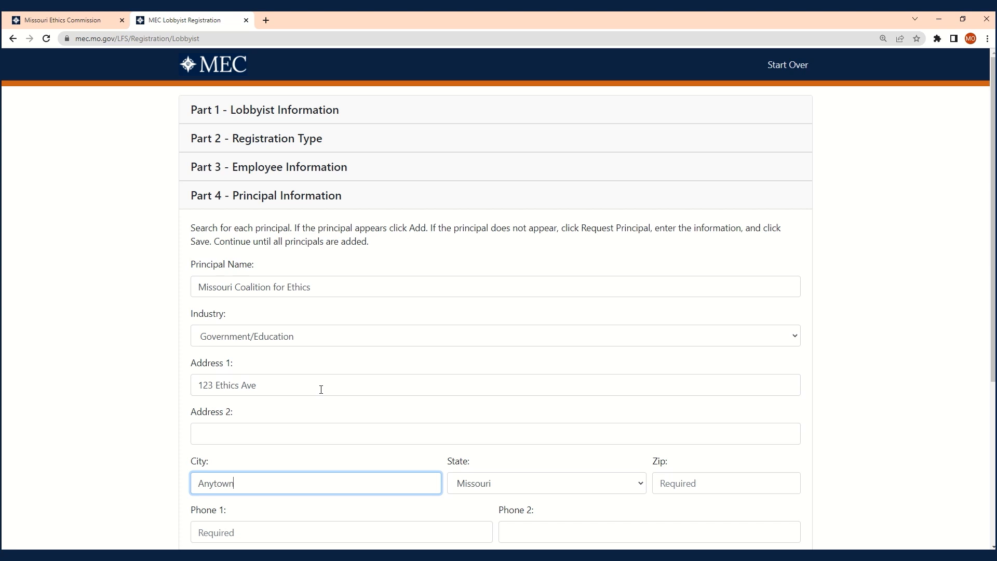
pyautogui.press('Tab')
pyautogui.press('Tab')
pyautogui.write('61236')
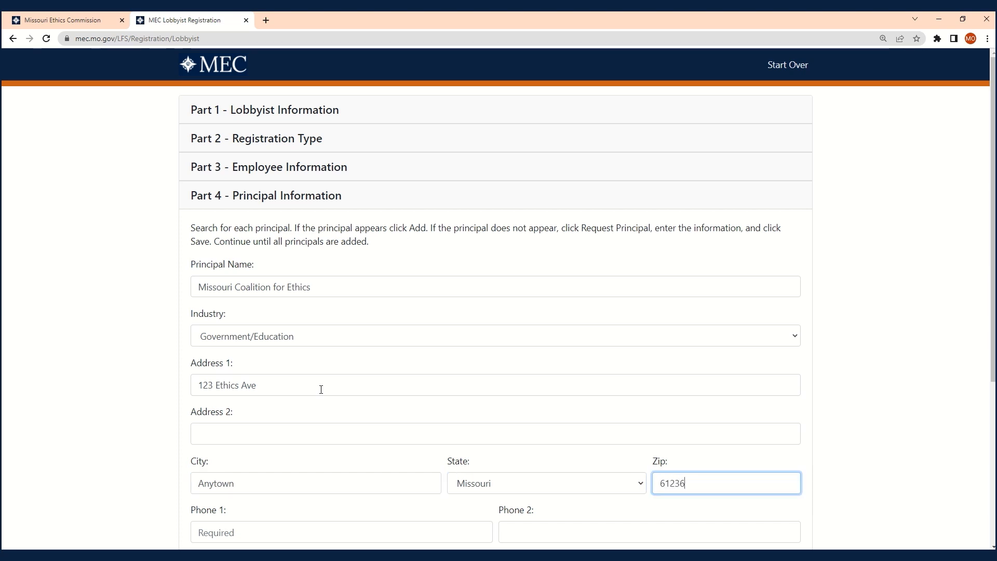
pyautogui.press('Tab')
pyautogui.write('555) 555-55')
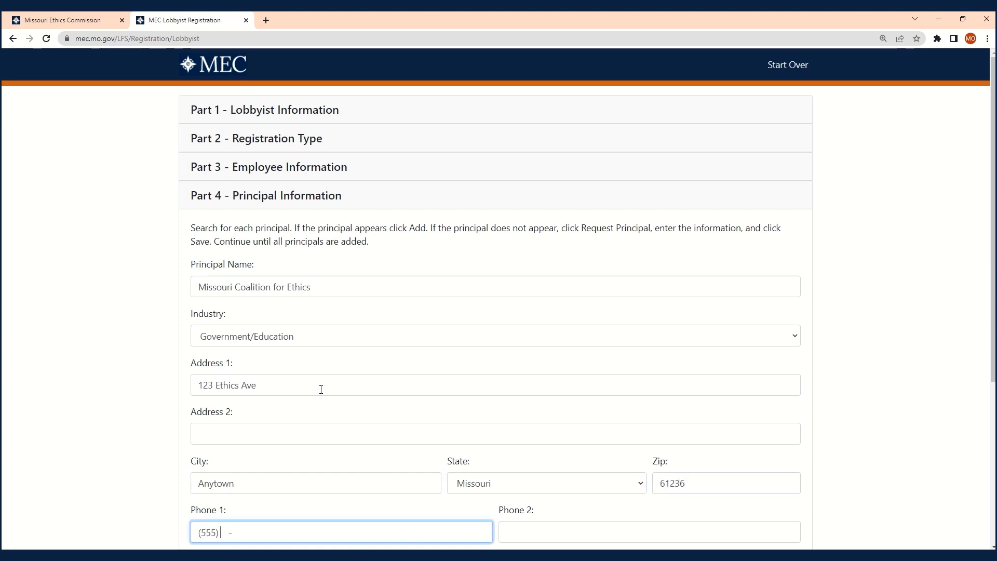
pyautogui.write('55')
pyautogui.press('Tab')
pyautogui.press('Tab')
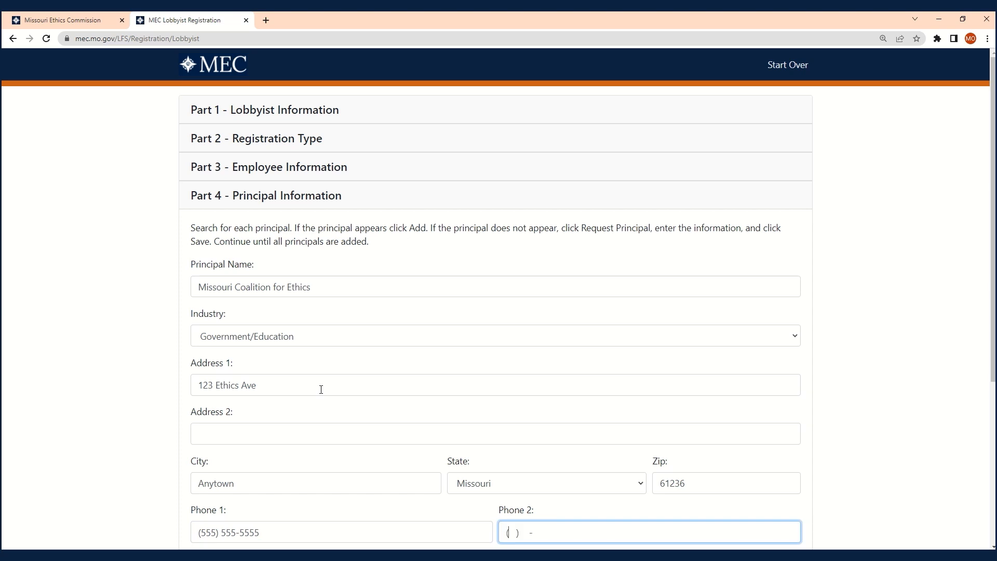
pyautogui.press('Tab')
pyautogui.press('Tab')
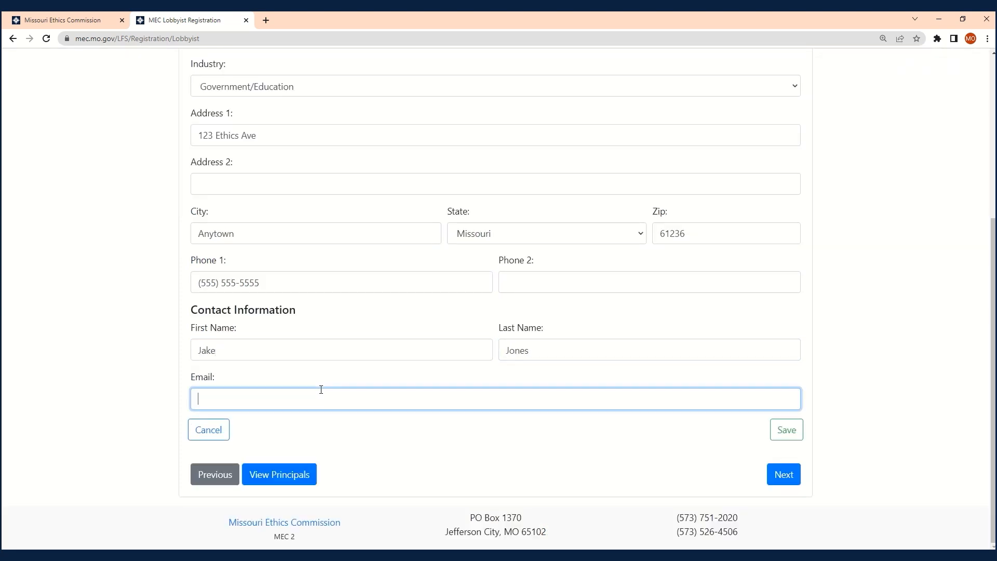
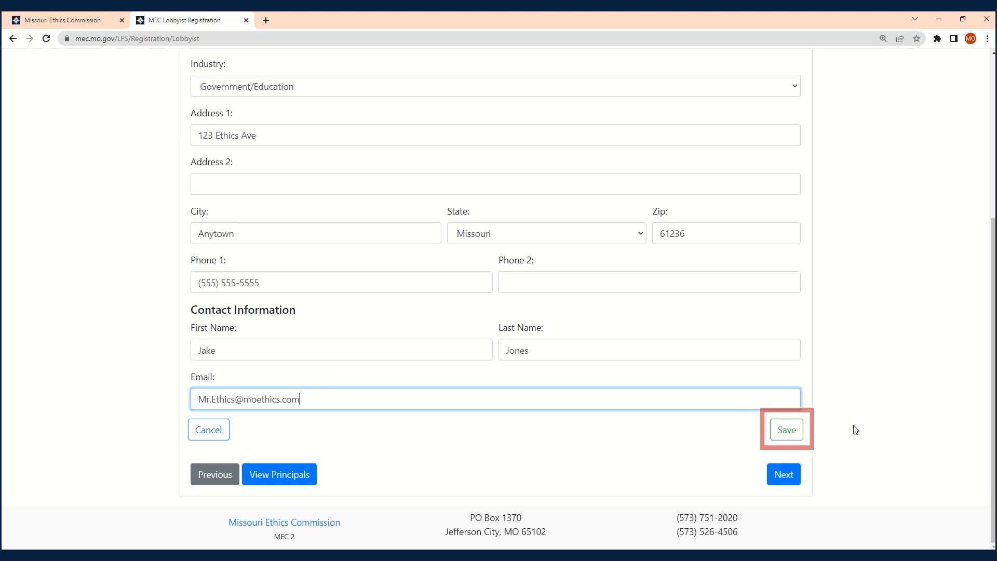
pyautogui.click(787, 430)
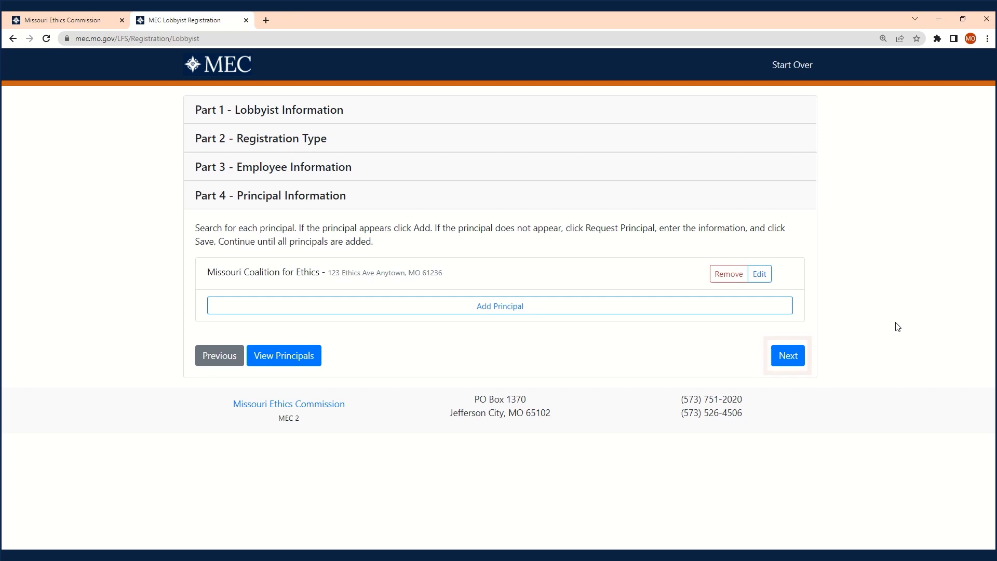
# - Go to Final Review & Submit and agree to the declaration to submit the 2022 registration
pyautogui.click(788, 354)
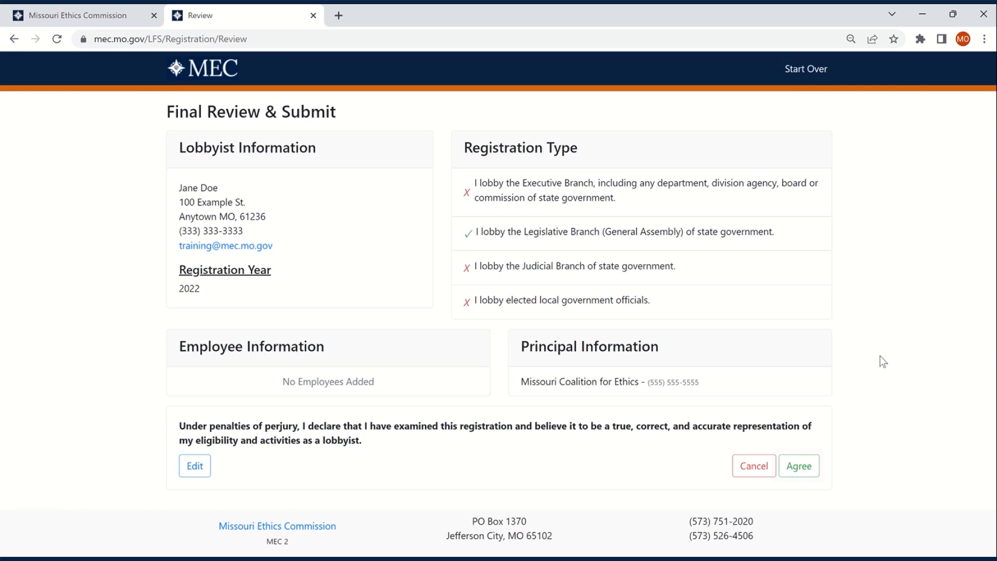
pyautogui.click(802, 468)
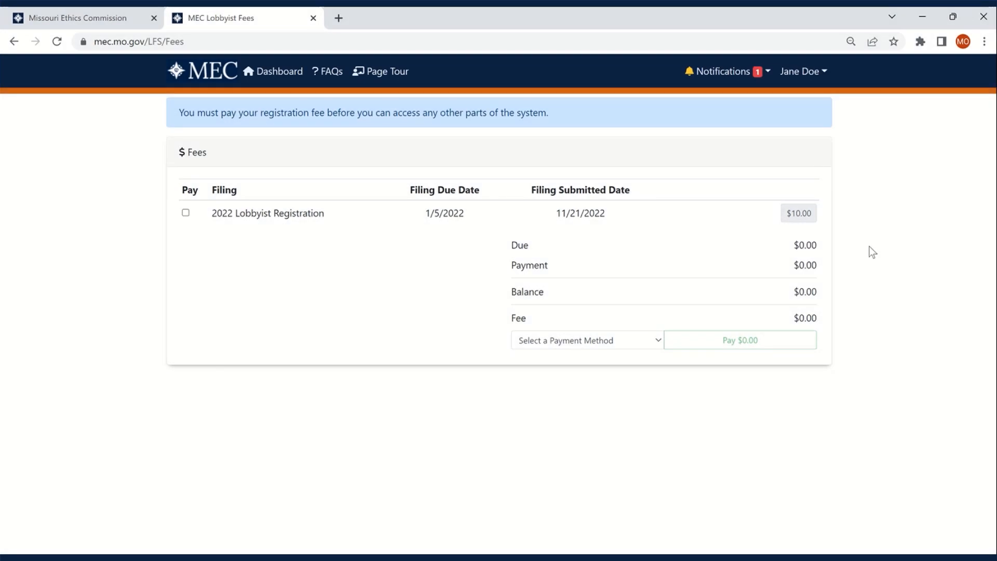
# - Tick Pay for the $10.00 2022 Lobbyist Registration fee and look over the payment methods
pyautogui.click(185, 214)
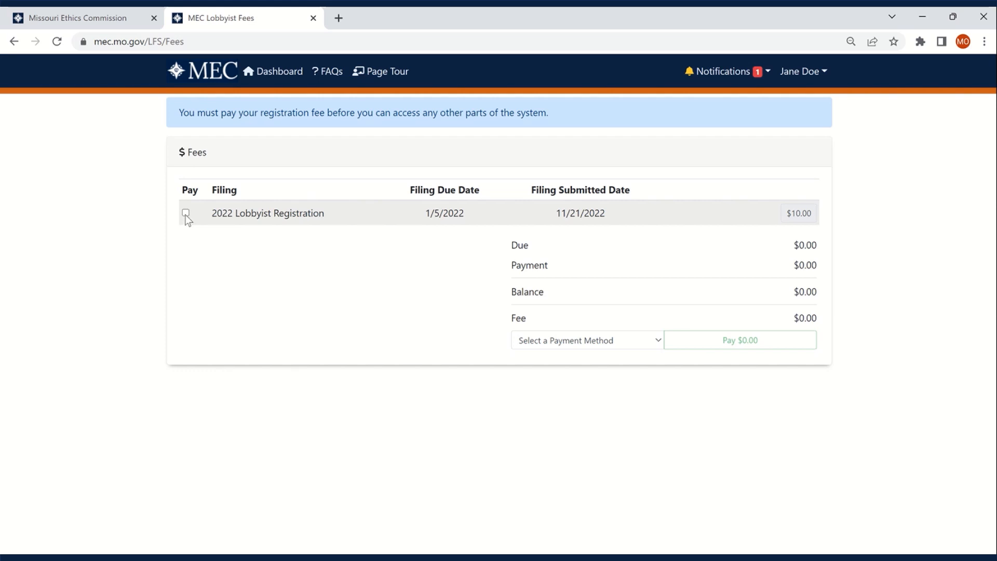
pyautogui.click(536, 345)
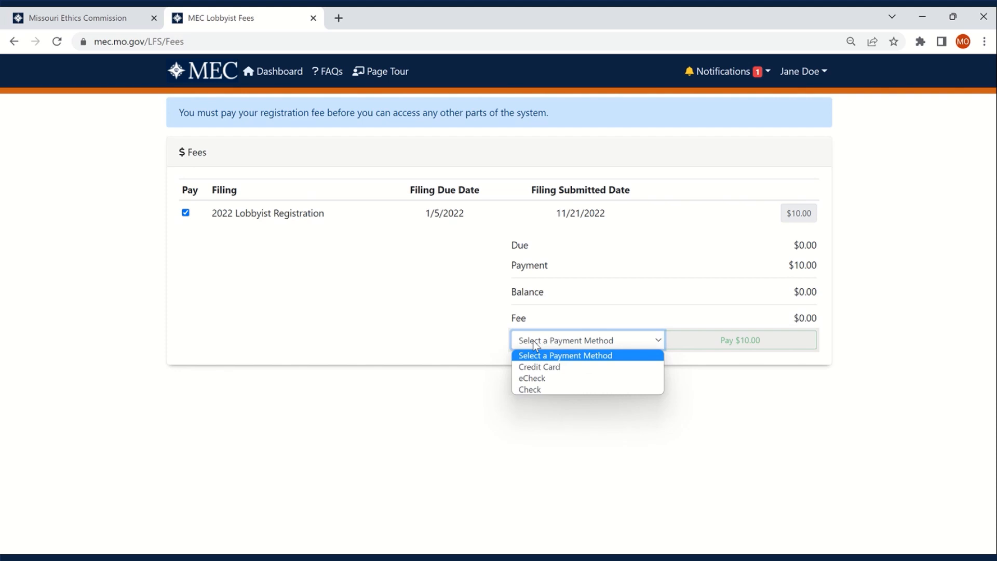
pyautogui.click(536, 345)
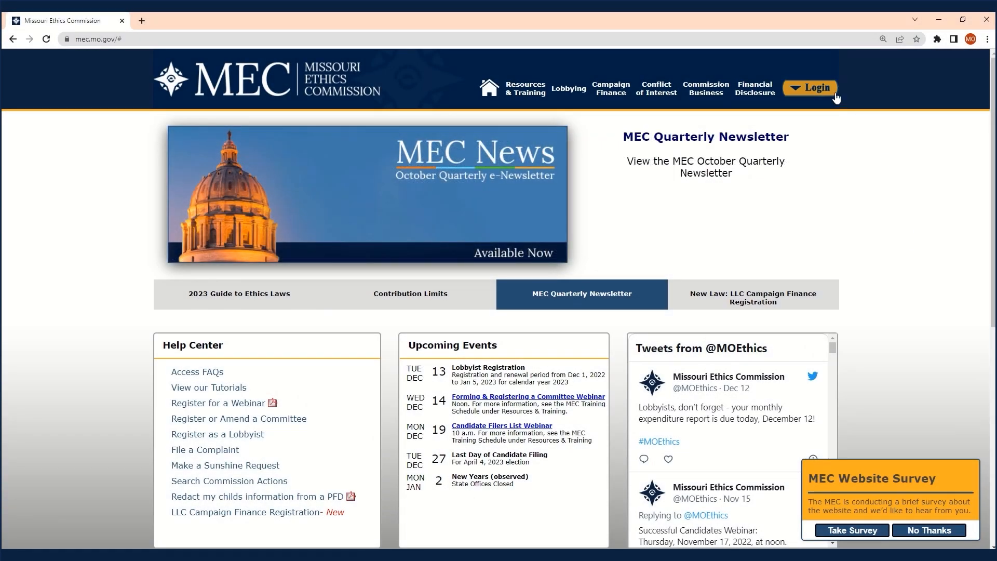
# - Sign in from the MEC home page using the new lobbyist's MECID
pyautogui.click(811, 88)
pyautogui.click(736, 126)
pyautogui.click(793, 127)
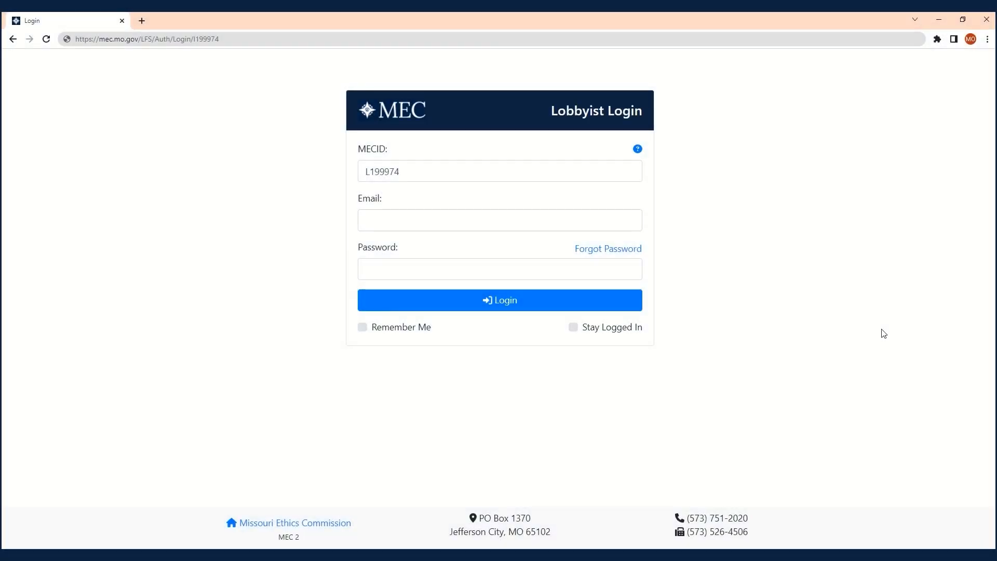